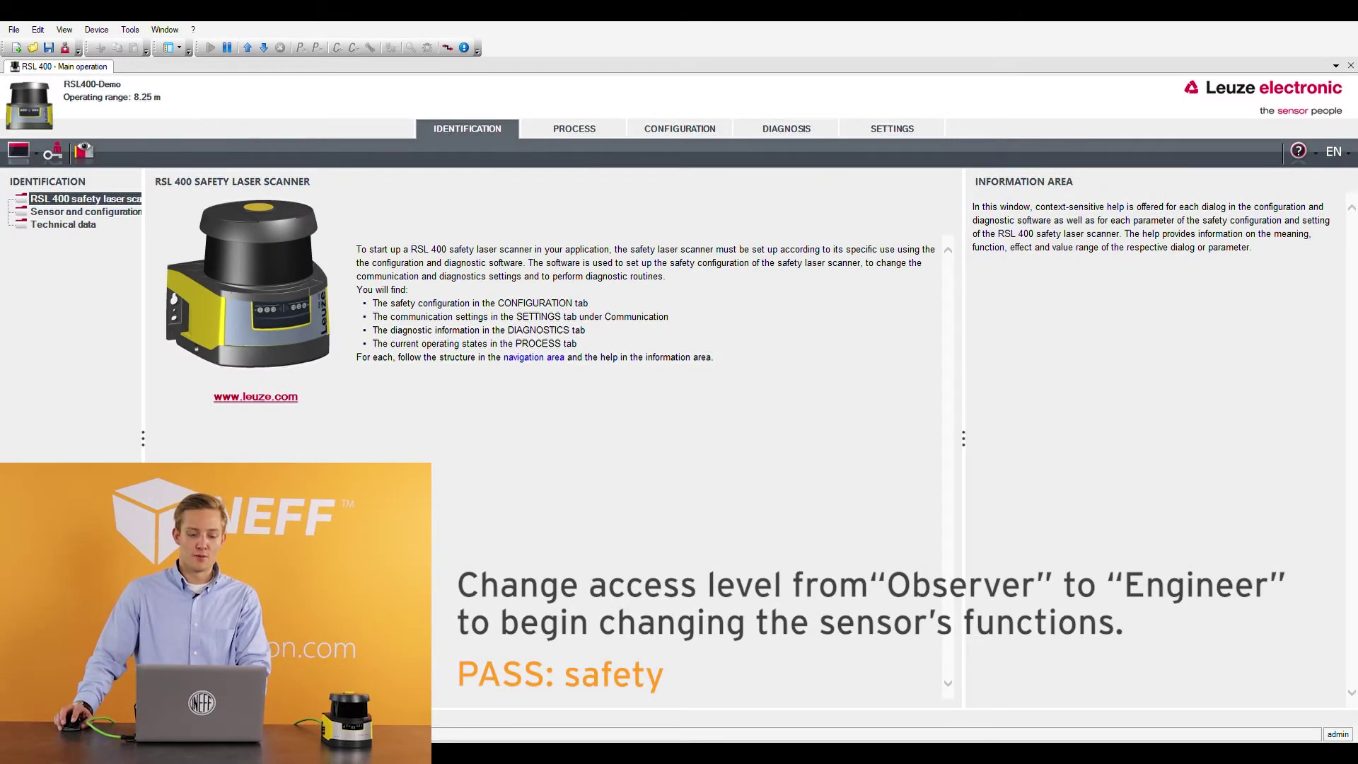
Show the Process sensor display with live protective and warning field states.
left_click(568, 136)
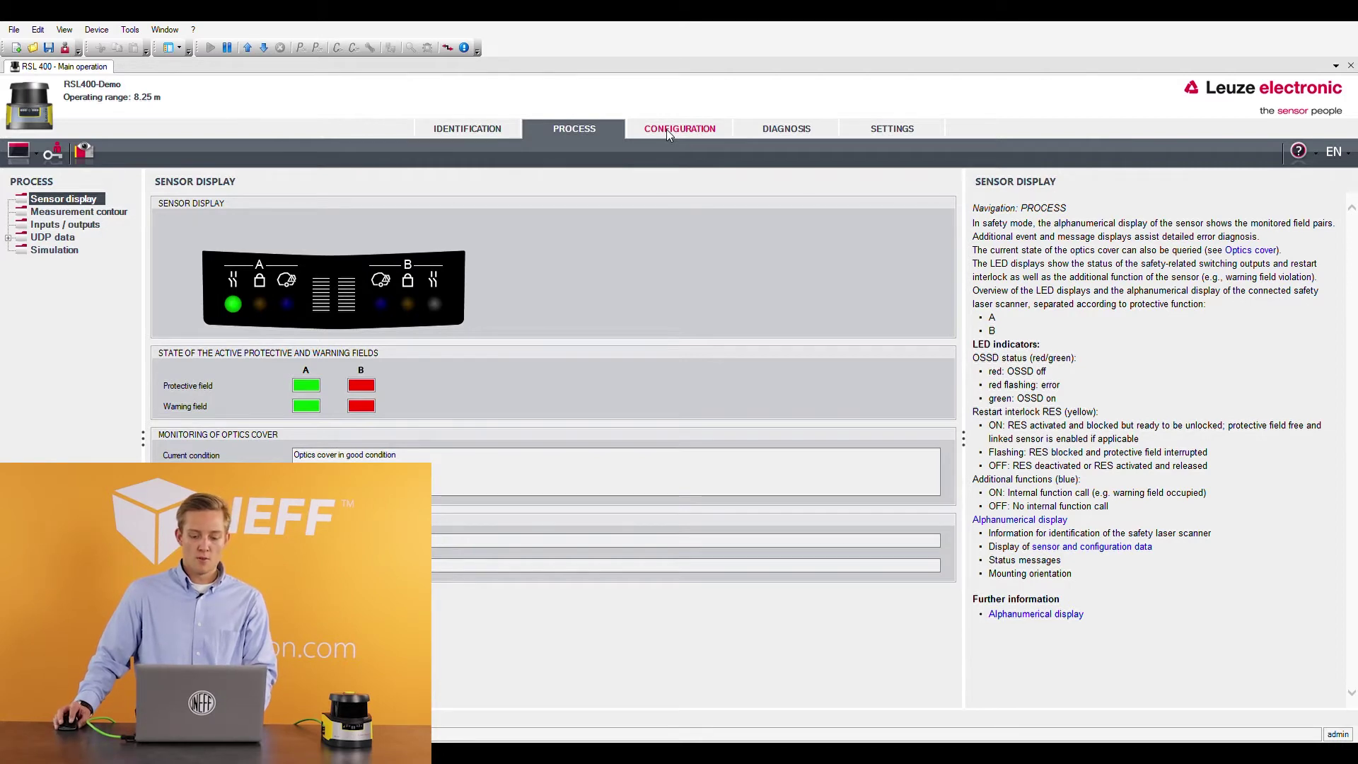
Open the Configuration page for field pair A1.1P and zoom in on the scanner's live contour.
left_click(666, 130)
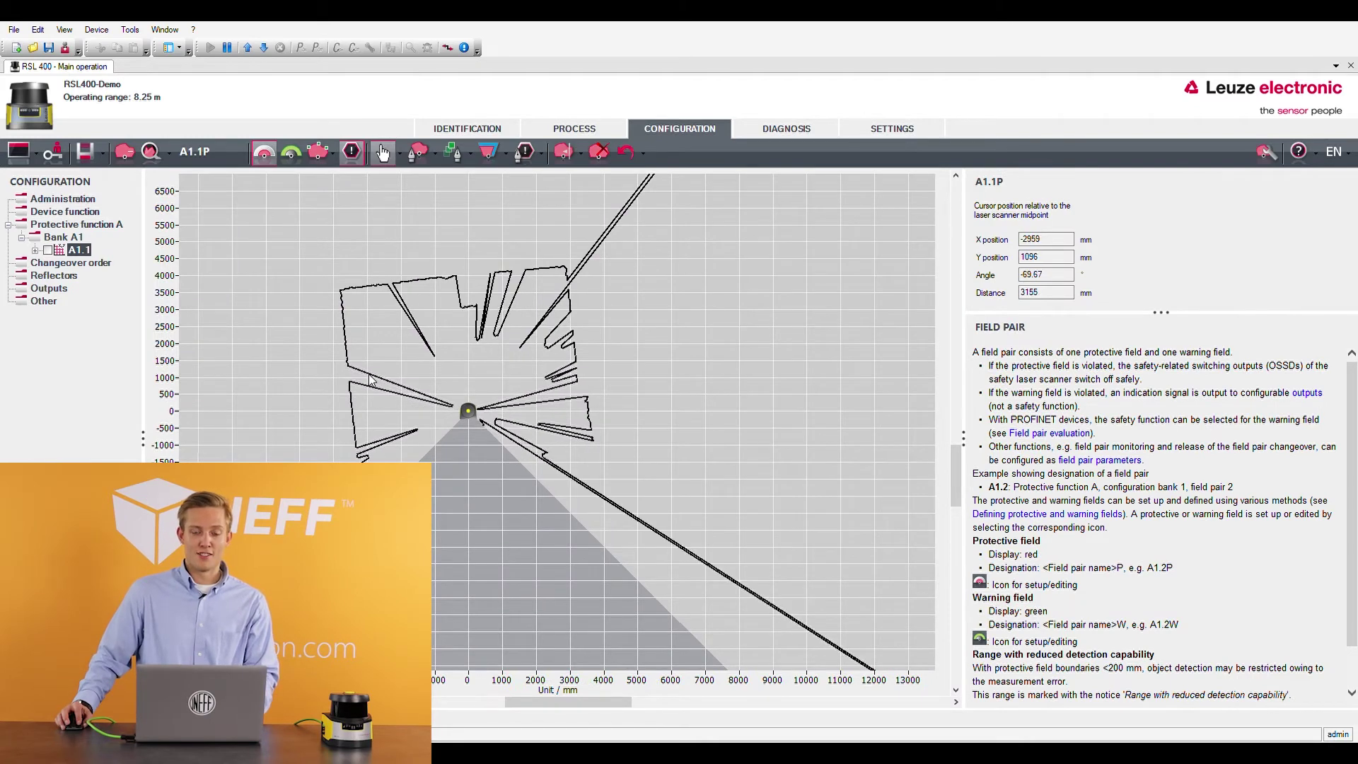
scroll(397, 390, "up", 2)
scroll(382, 385, "down", 2)
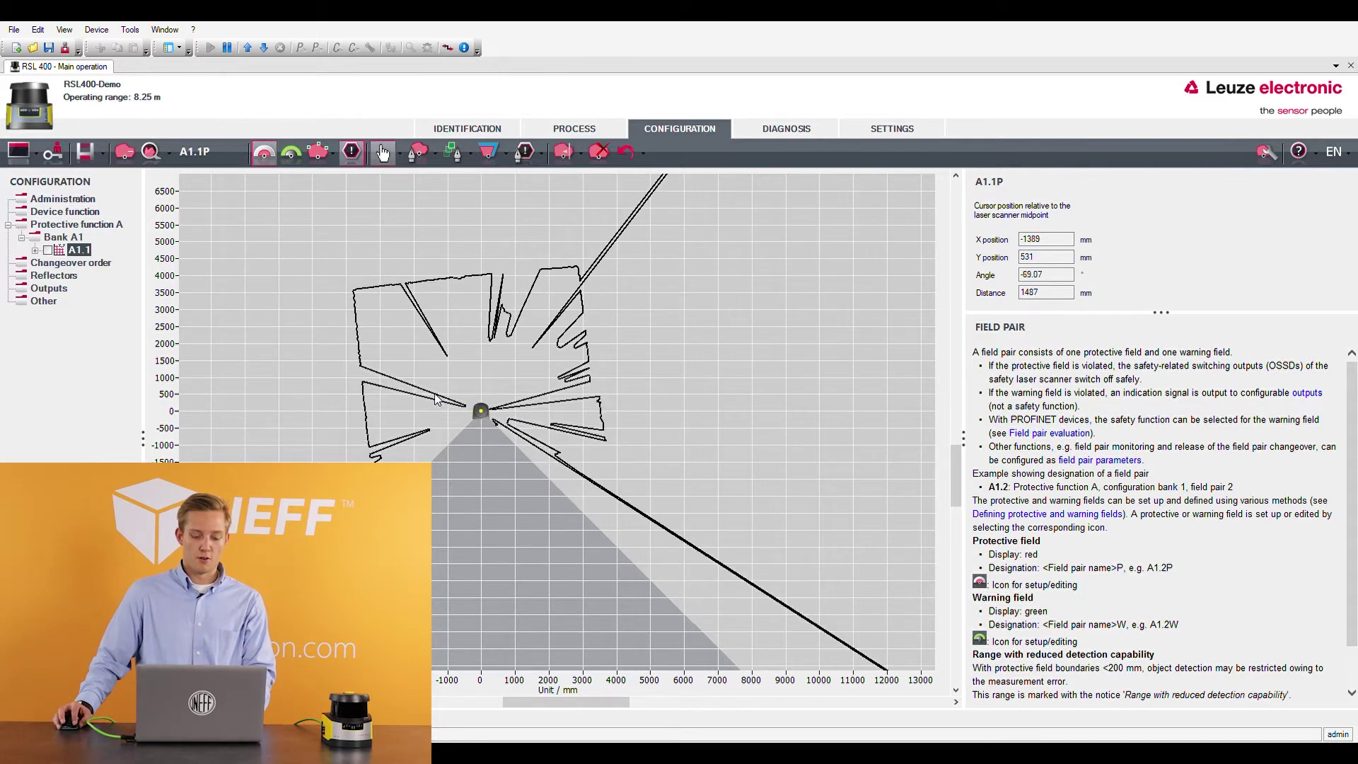
scroll(466, 403, "up", 2)
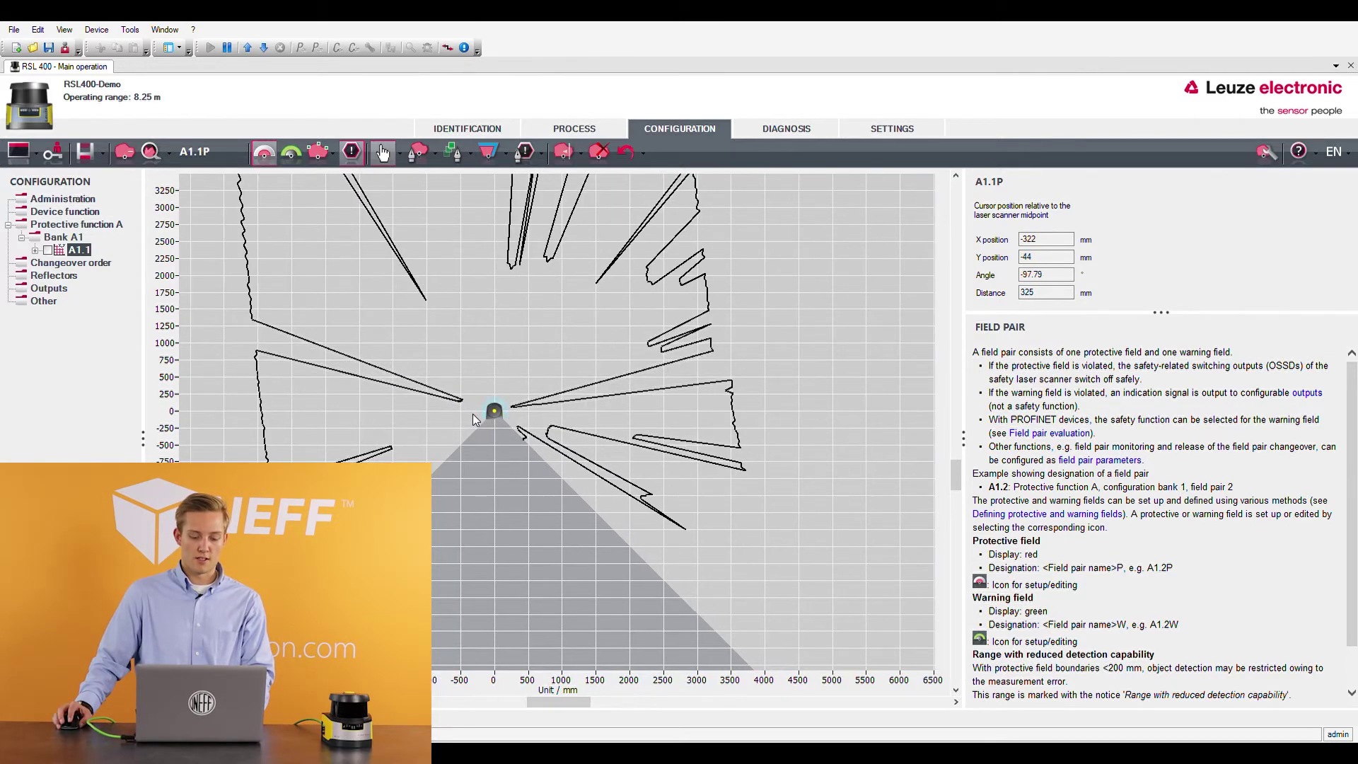
scroll(495, 413, "up", 4)
scroll(510, 418, "up", 2)
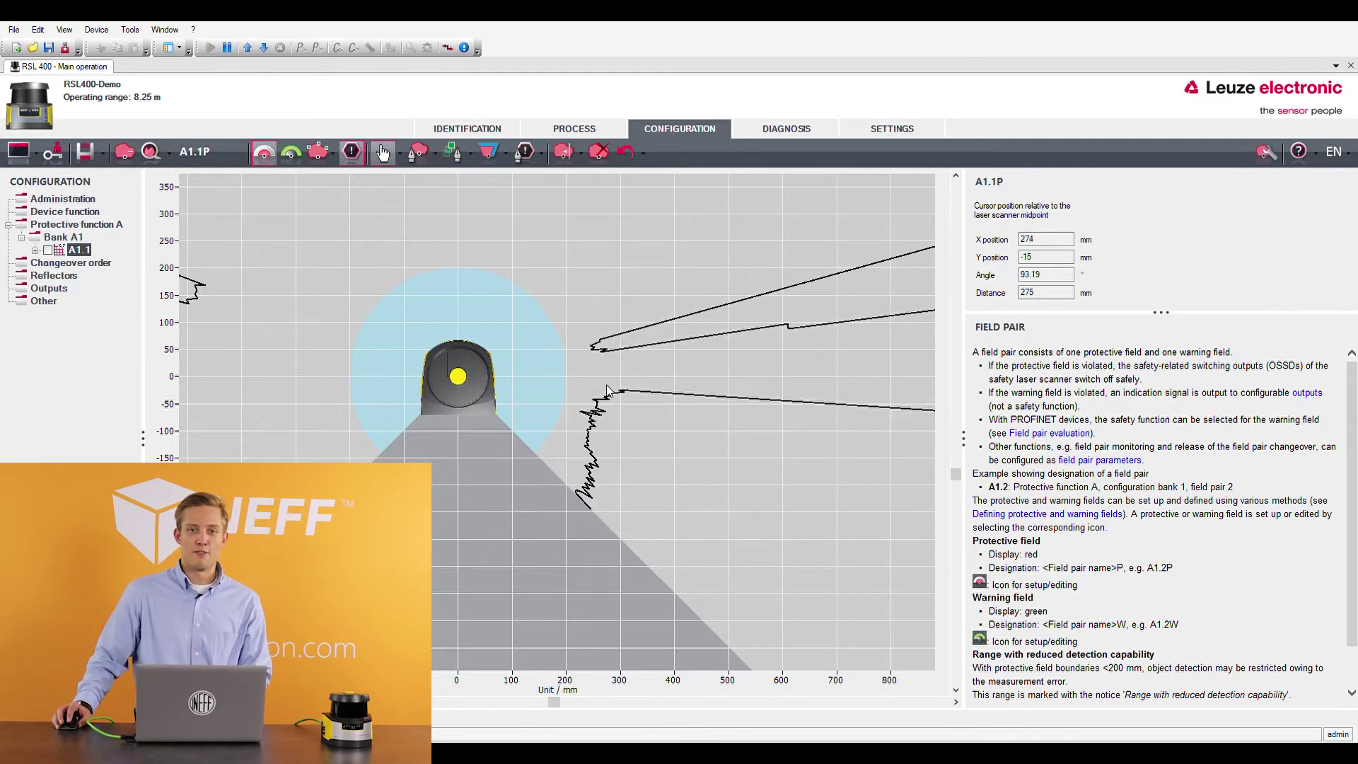
scroll(608, 391, "down", 5)
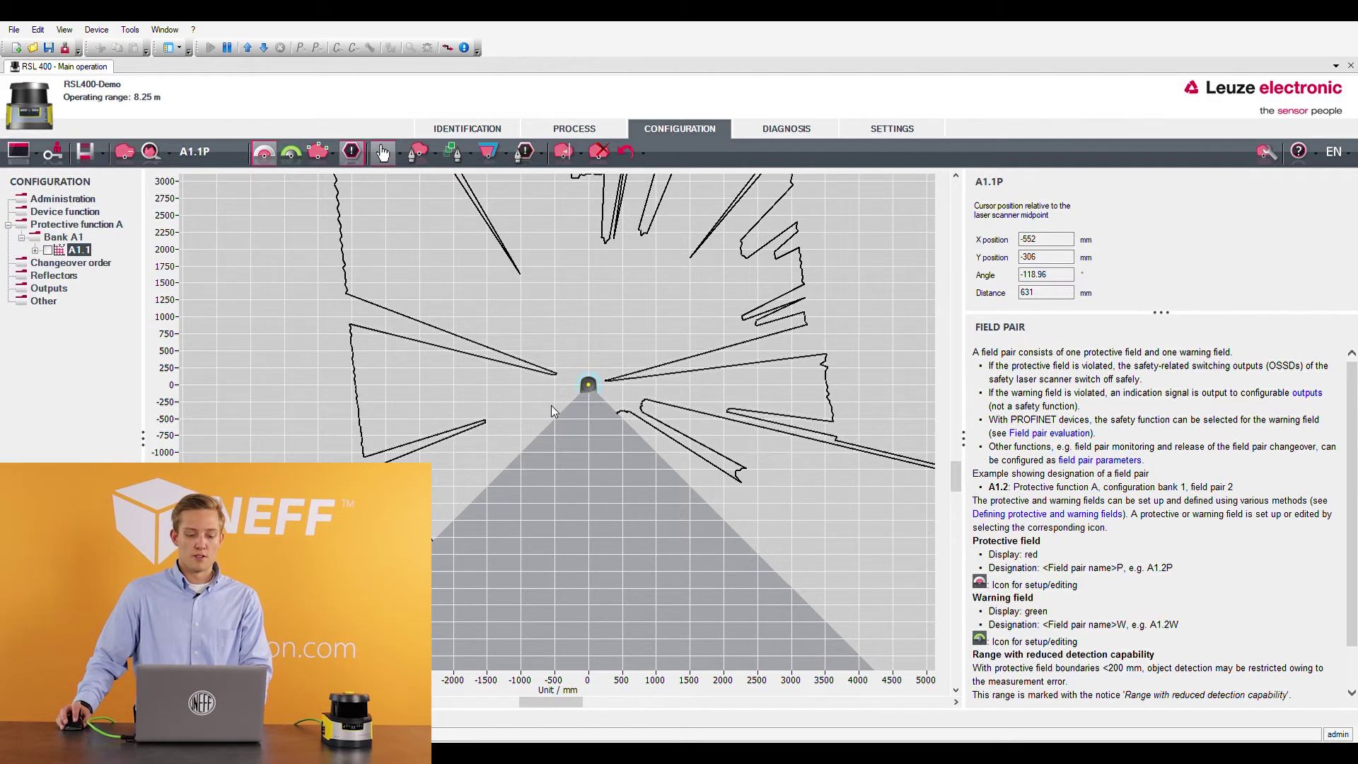
scroll(554, 411, "up", 2)
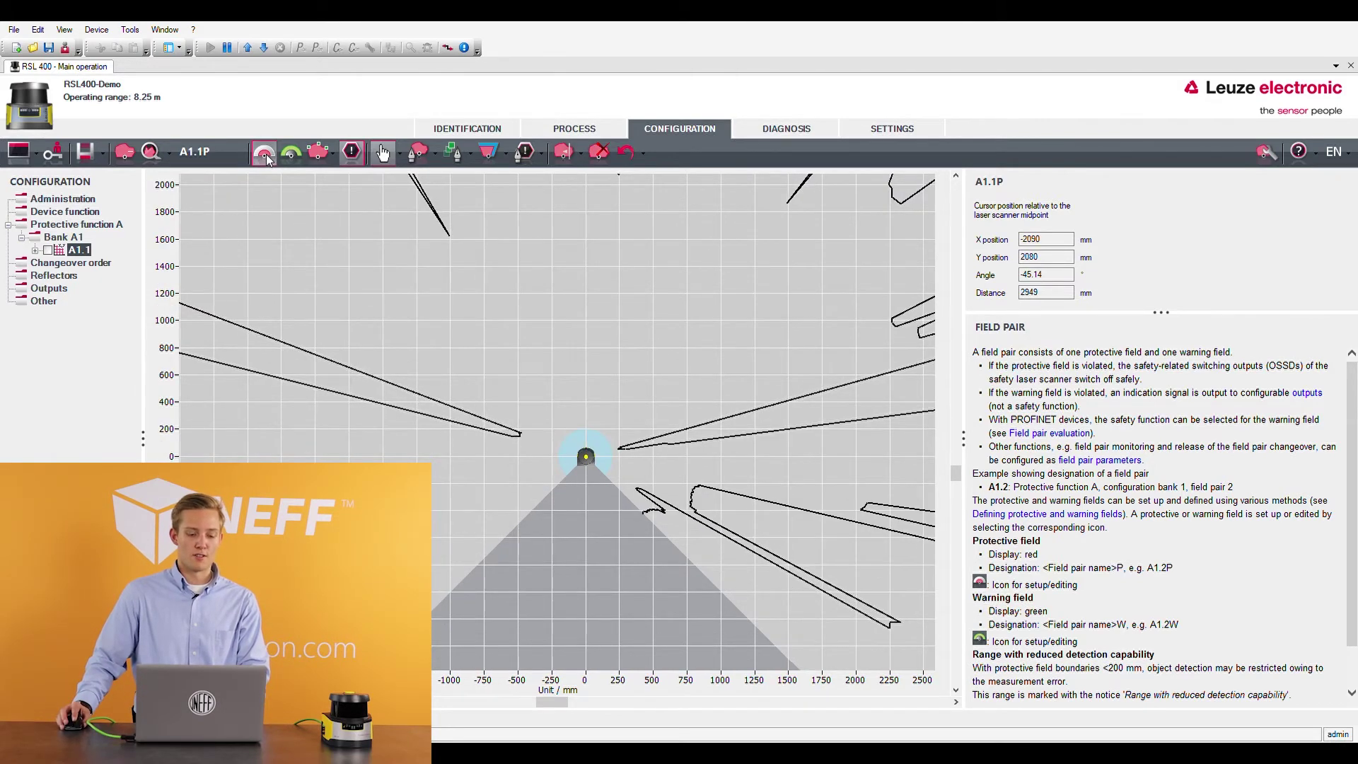
Draw a trial rectangular A1.1P protective field in front of the scanner, then delete it.
left_click(283, 153)
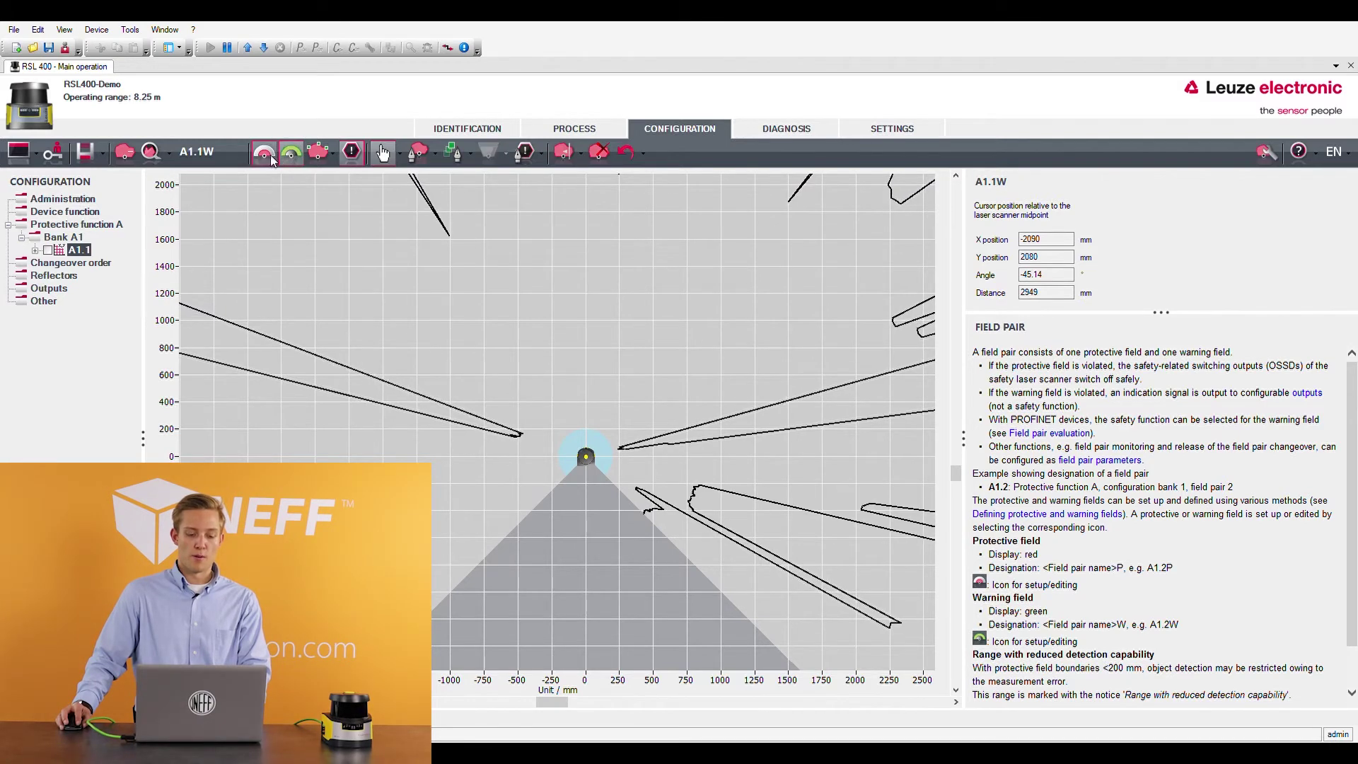
left_click(264, 152)
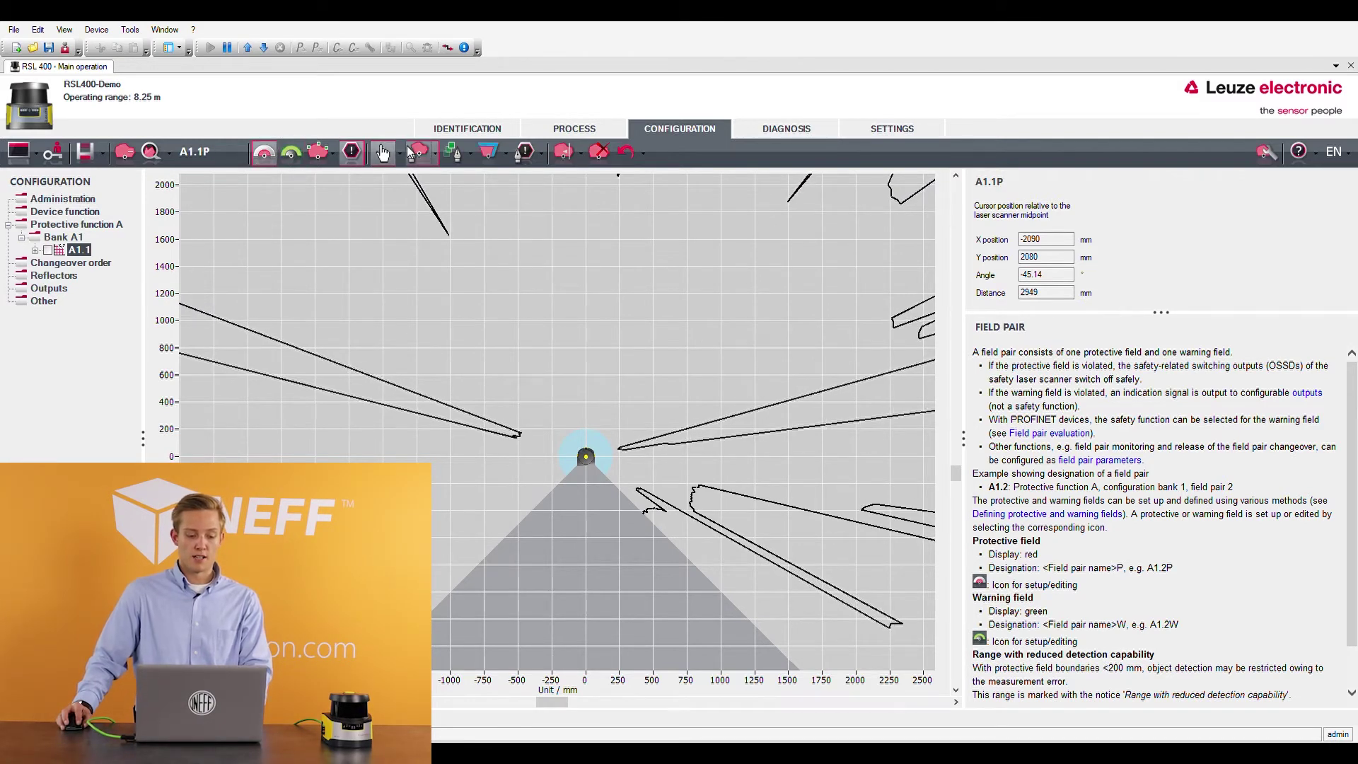
left_click(411, 152)
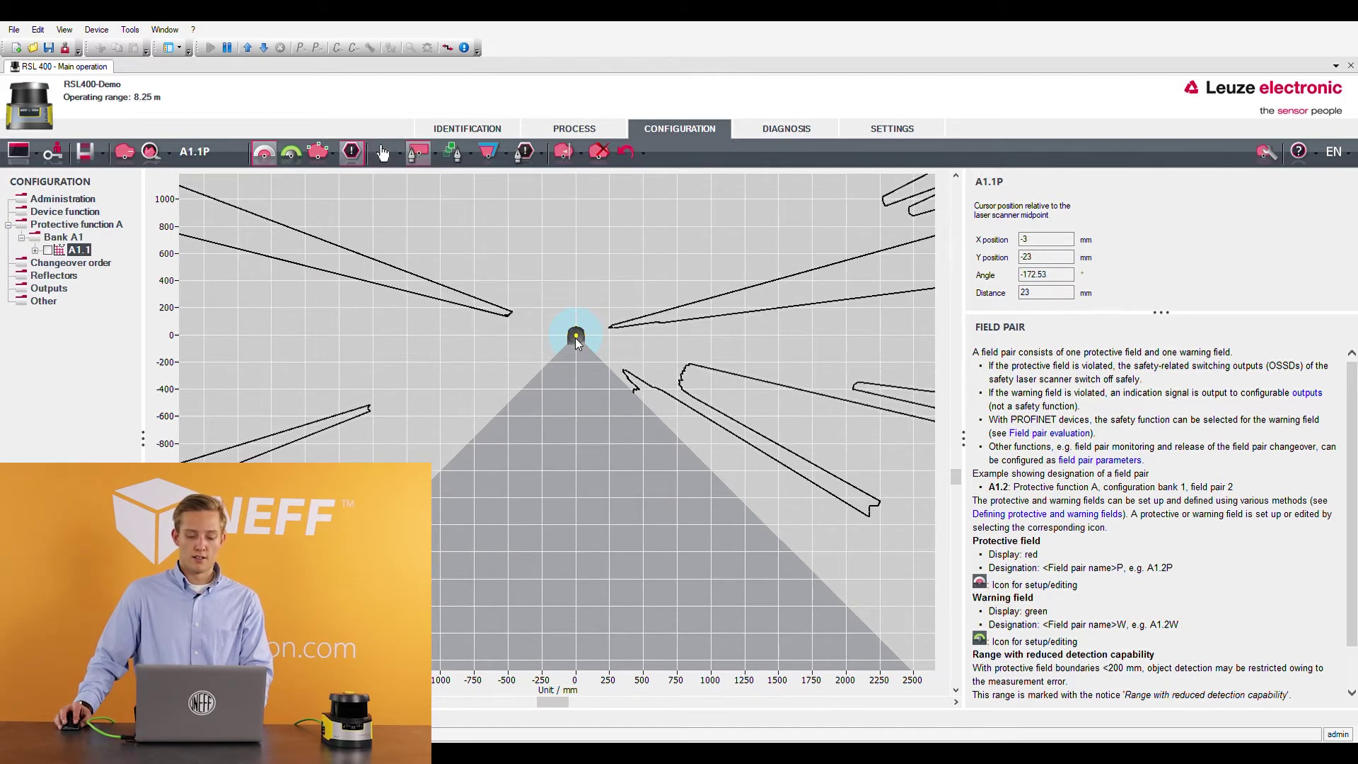
left_click_drag(577, 339, 560, 308)
left_click_drag(541, 259, 515, 239)
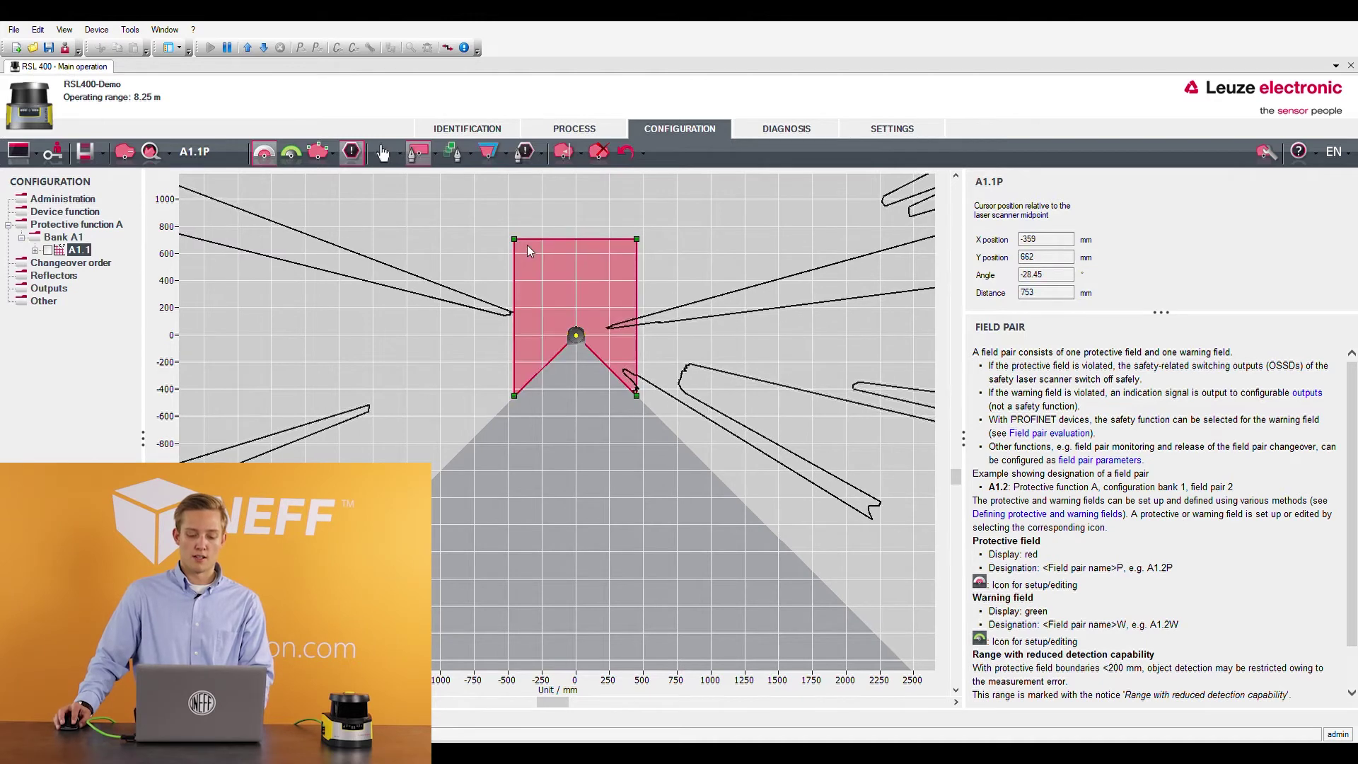
left_click(594, 152)
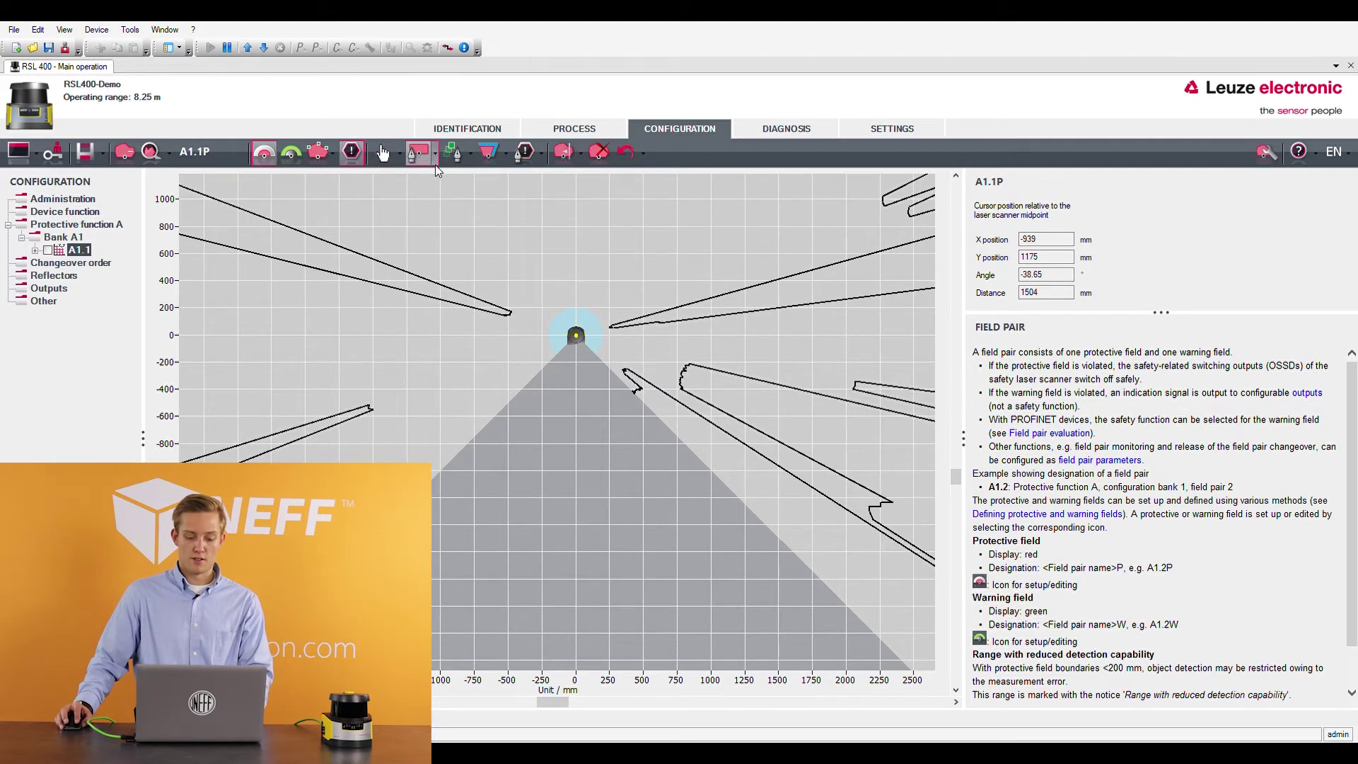
scroll(519, 410, "down", 5)
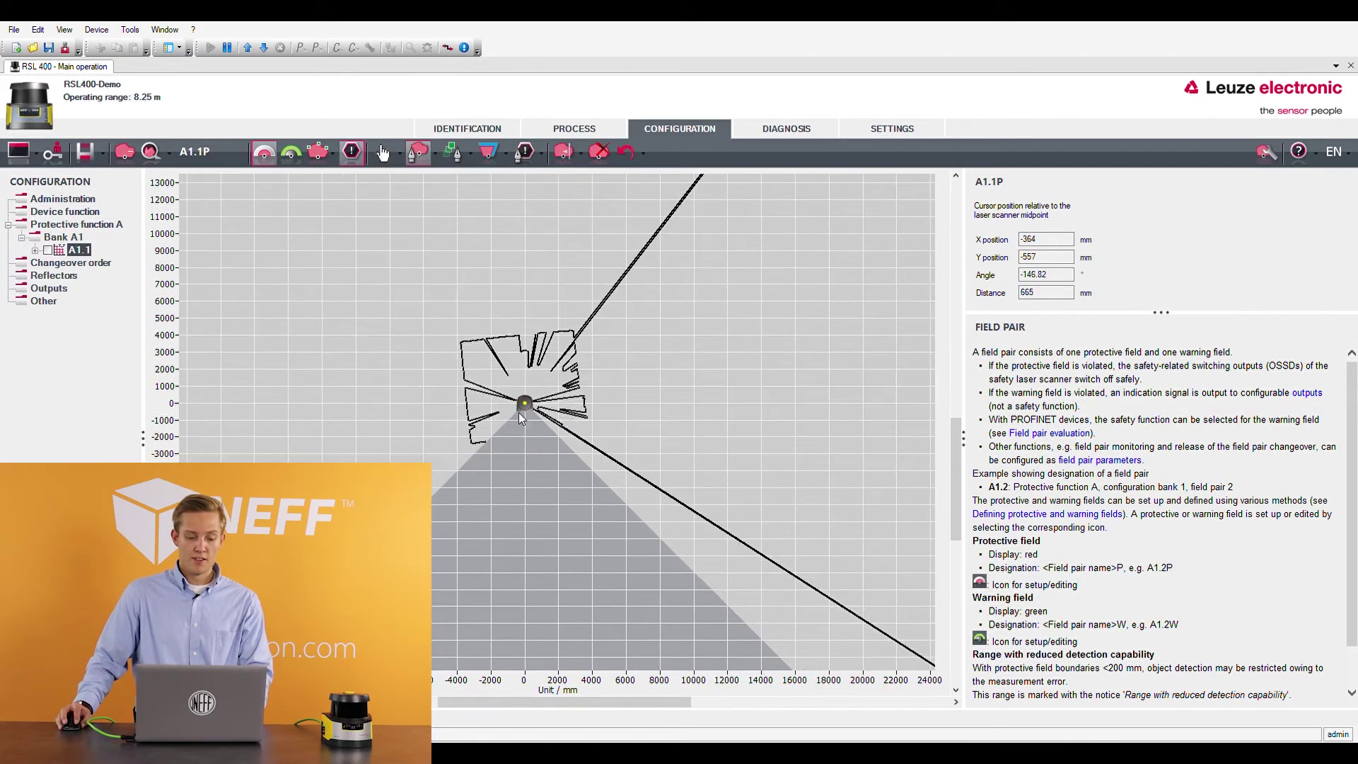
scroll(520, 406, "up", 5)
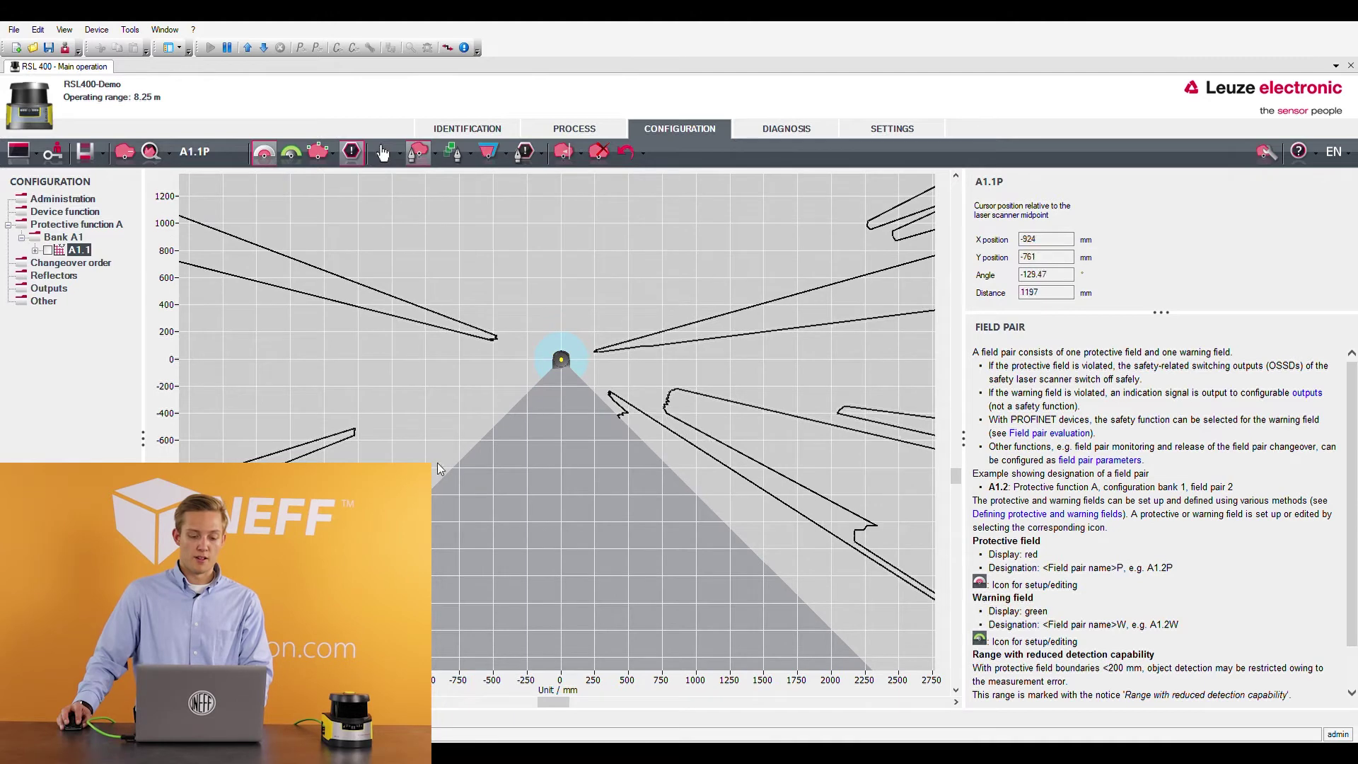
Outline the A1.1P protective field as a closed polygon around the scanner.
left_click_drag(480, 439, 465, 365)
left_click(462, 351)
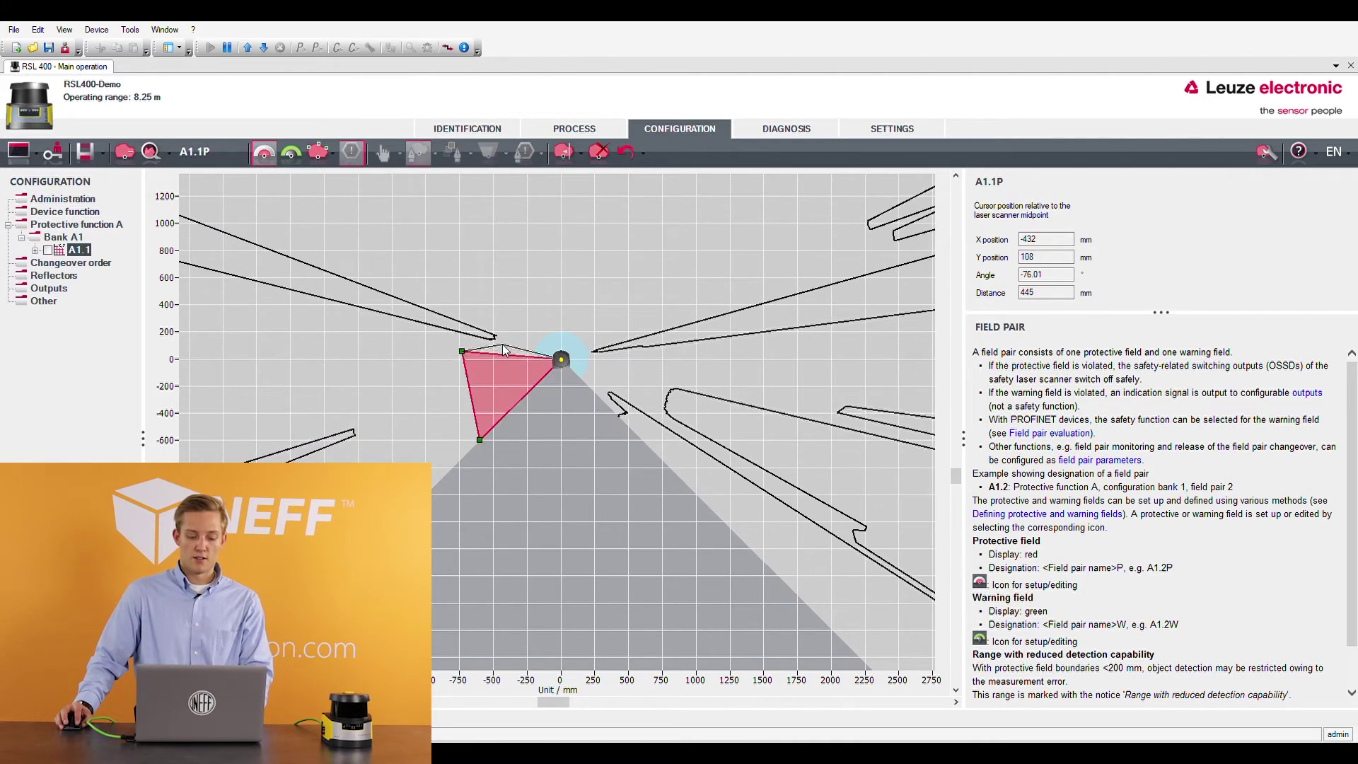
left_click(513, 340)
left_click(514, 316)
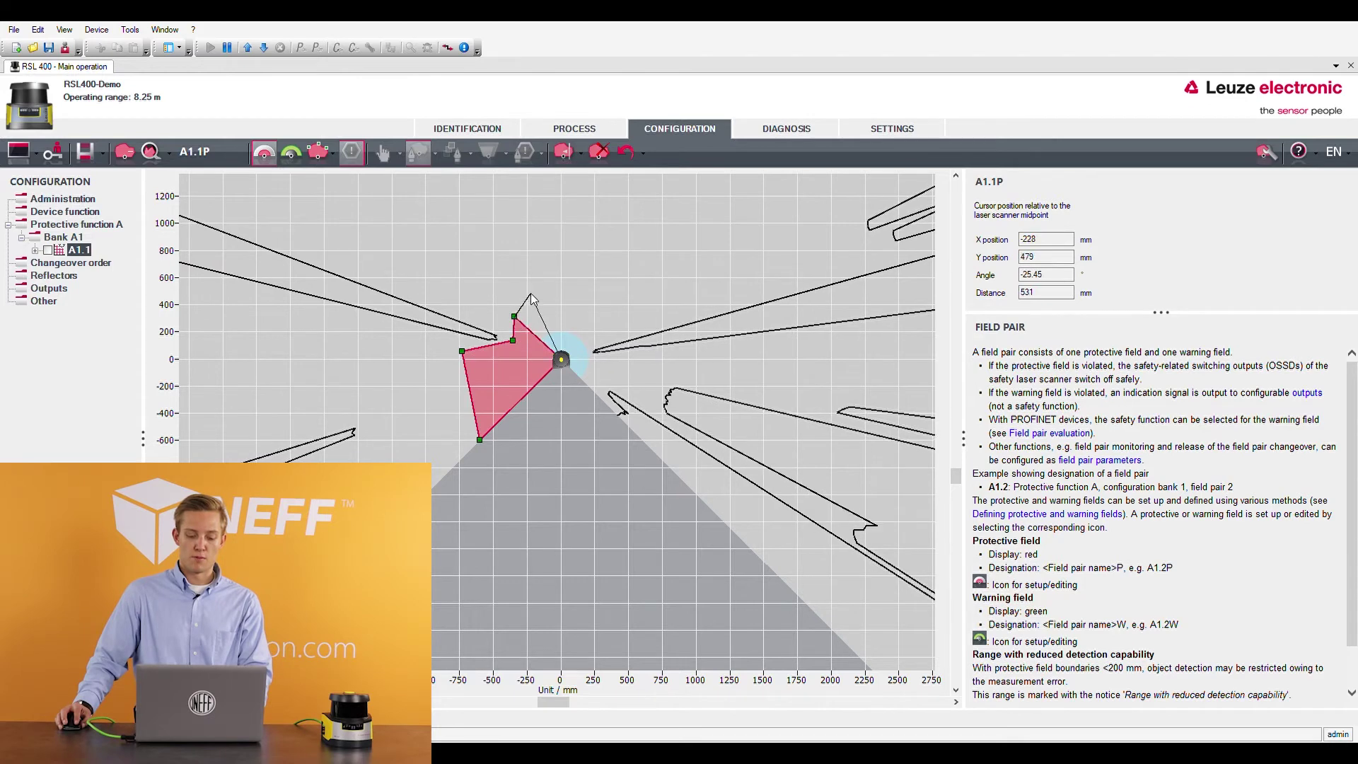
left_click(564, 276)
left_click(630, 299)
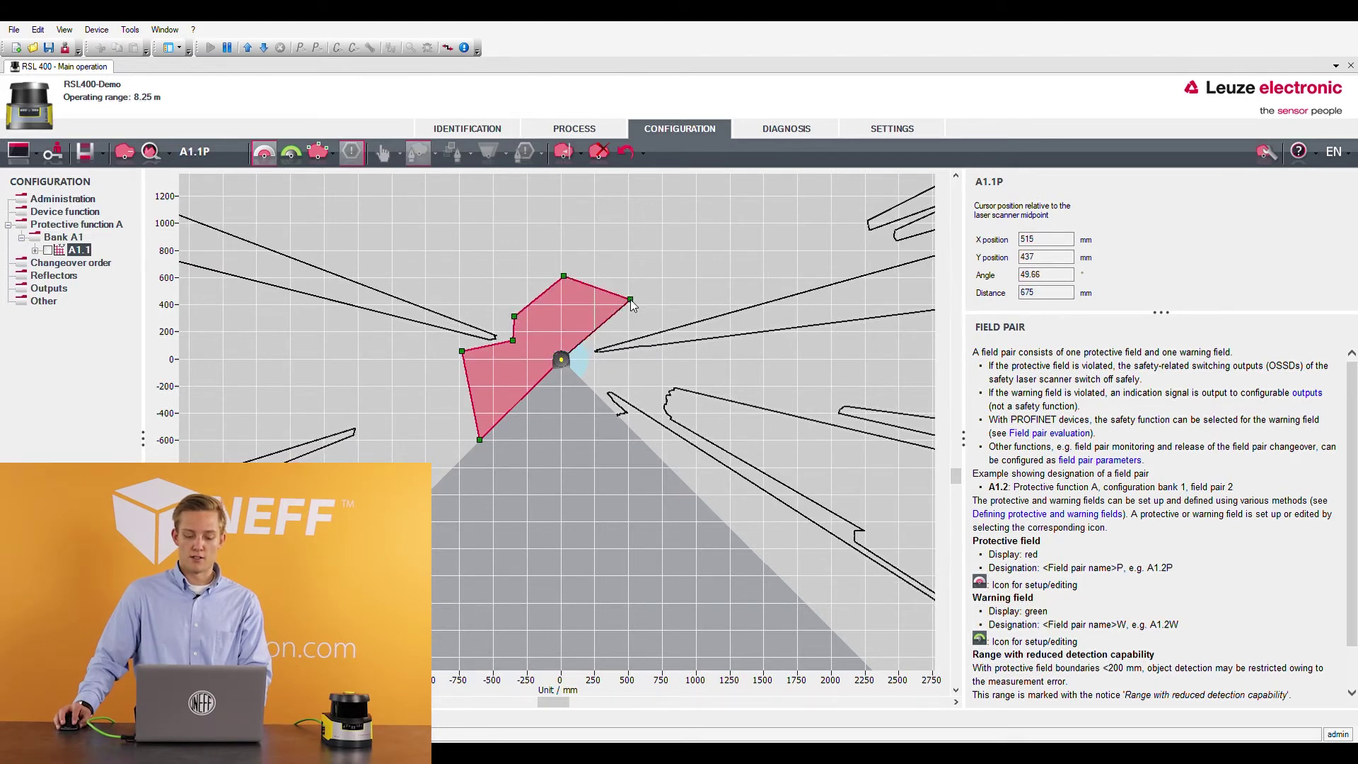
left_click(584, 355)
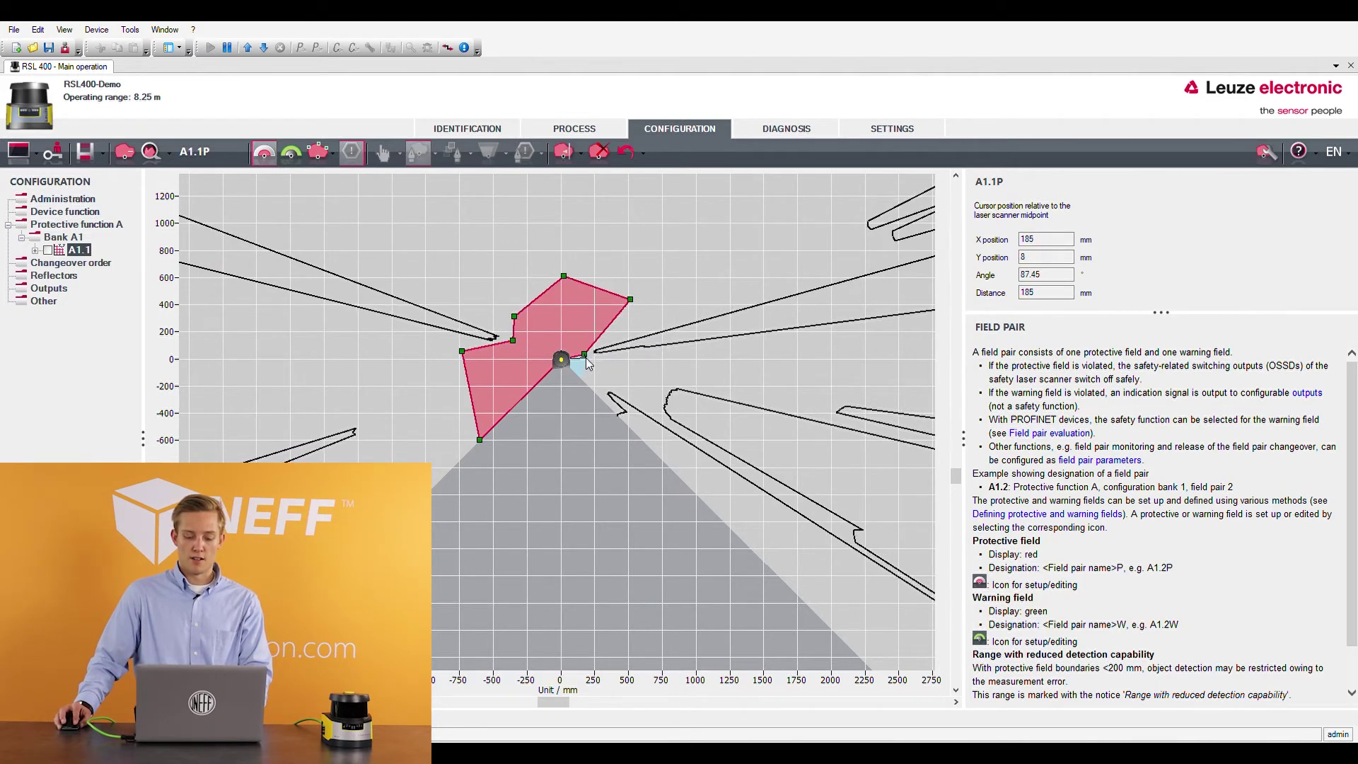
left_click(613, 361)
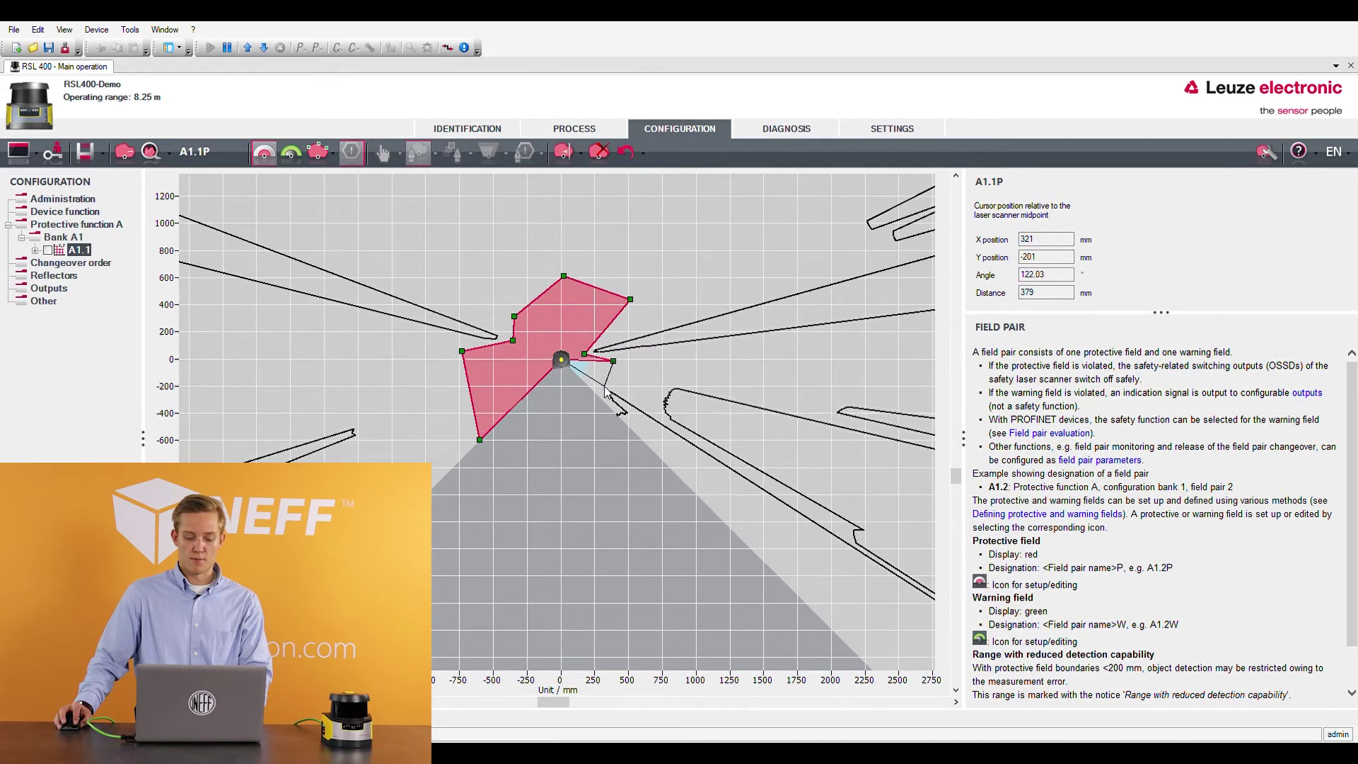
left_click(587, 408)
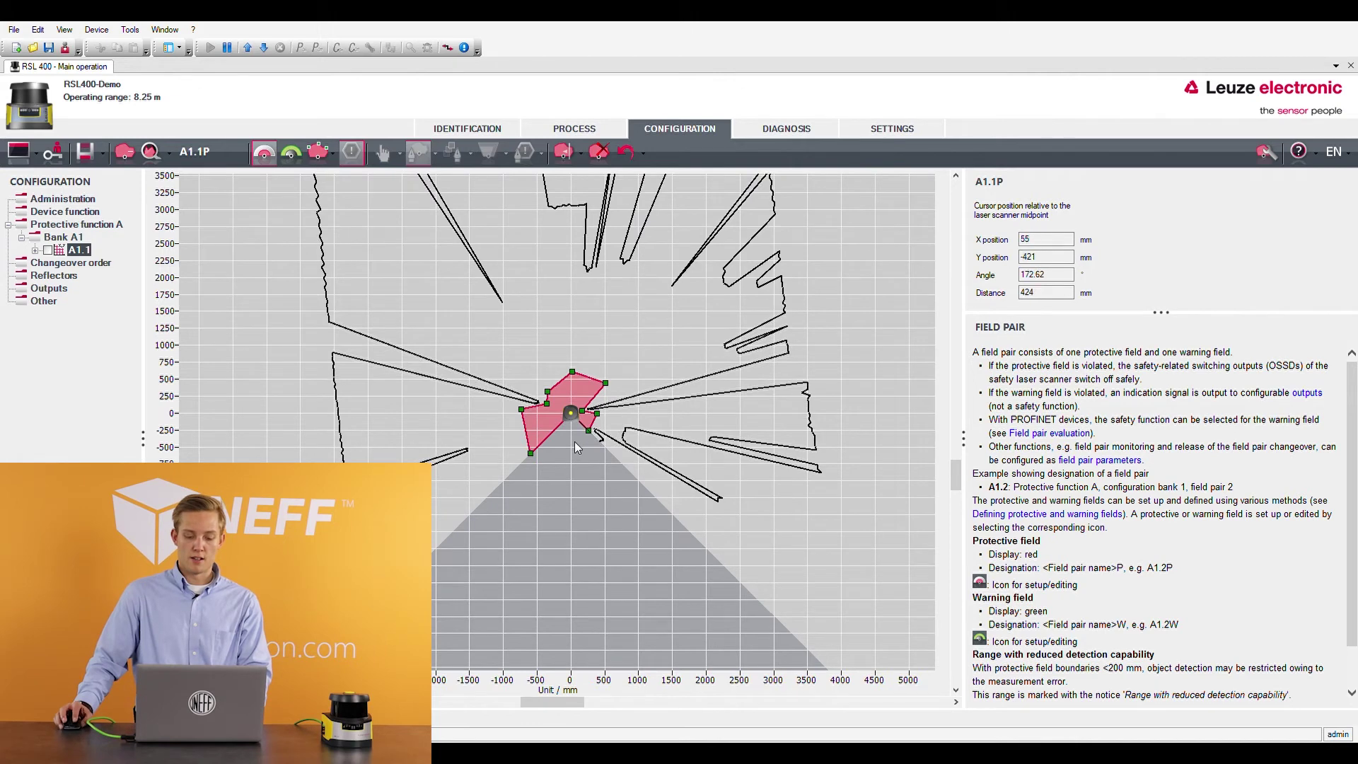
scroll(574, 441, "up", 3)
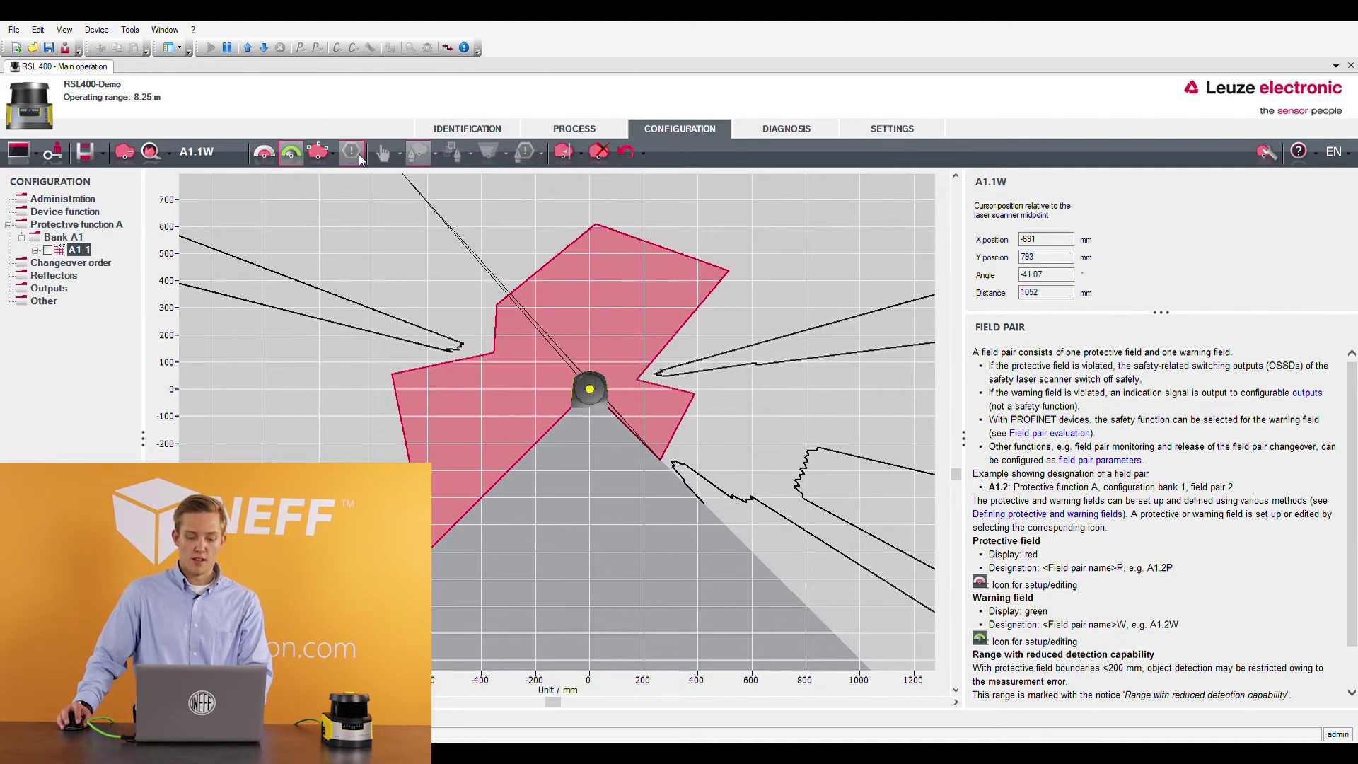
Draw a rectangular A1.1W warning field enclosing the scanner and download the configuration to the device.
scroll(461, 235, "down", 2)
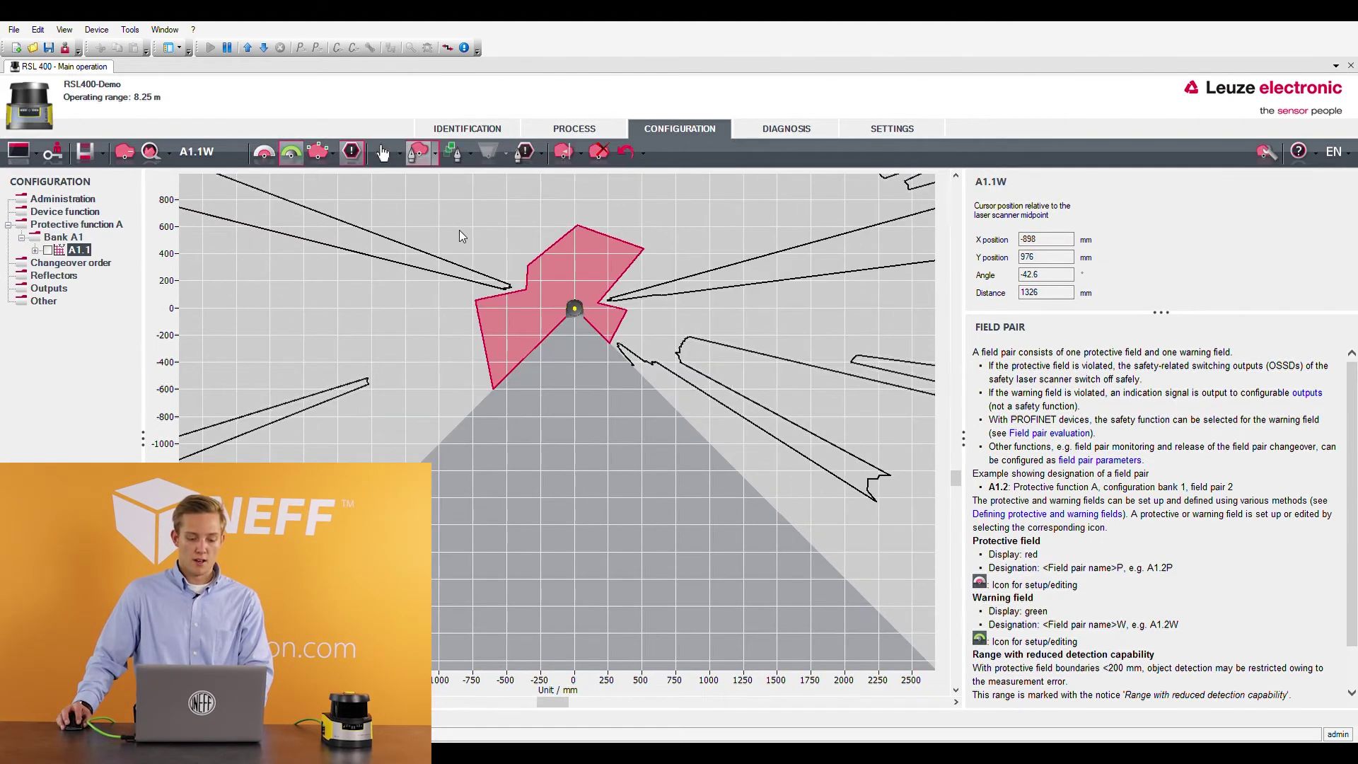
left_click_drag(574, 312, 452, 182)
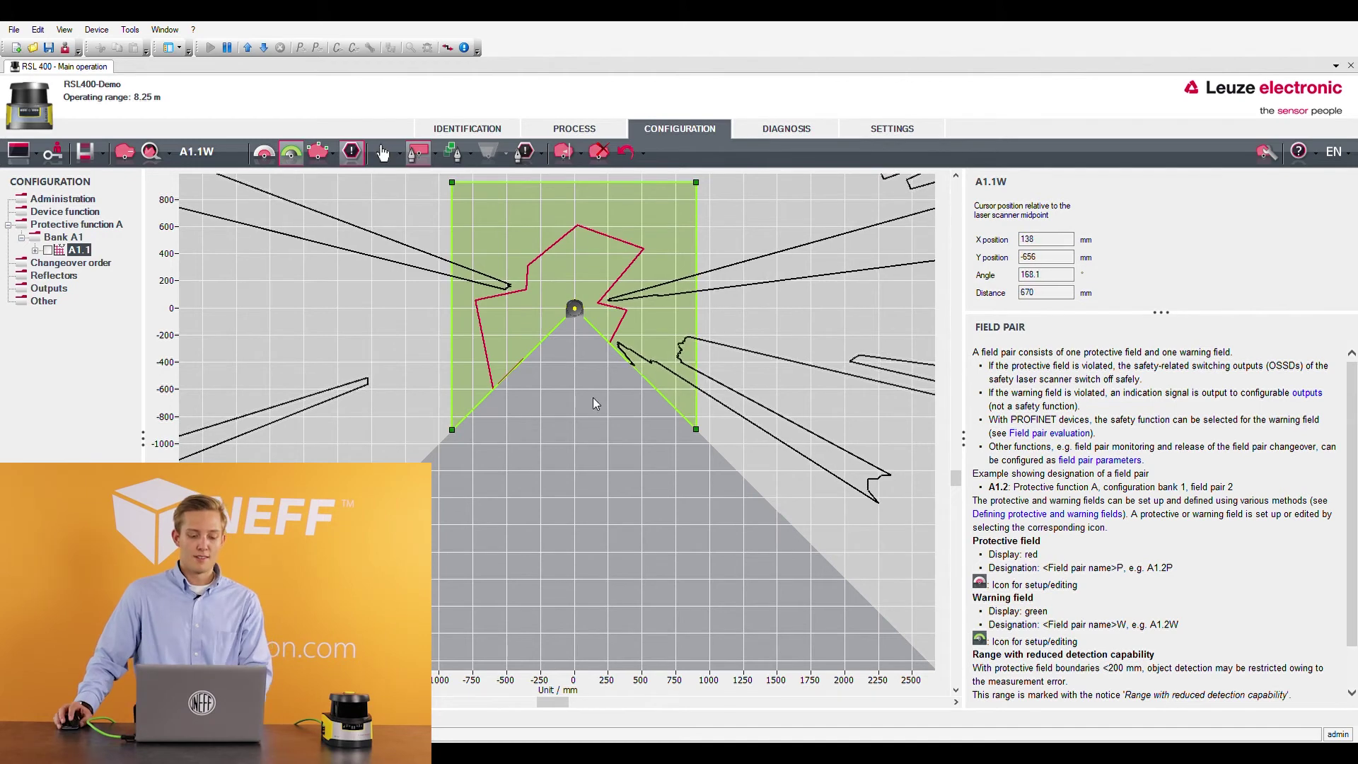
scroll(587, 417, "down", 1)
scroll(587, 419, "down", 1)
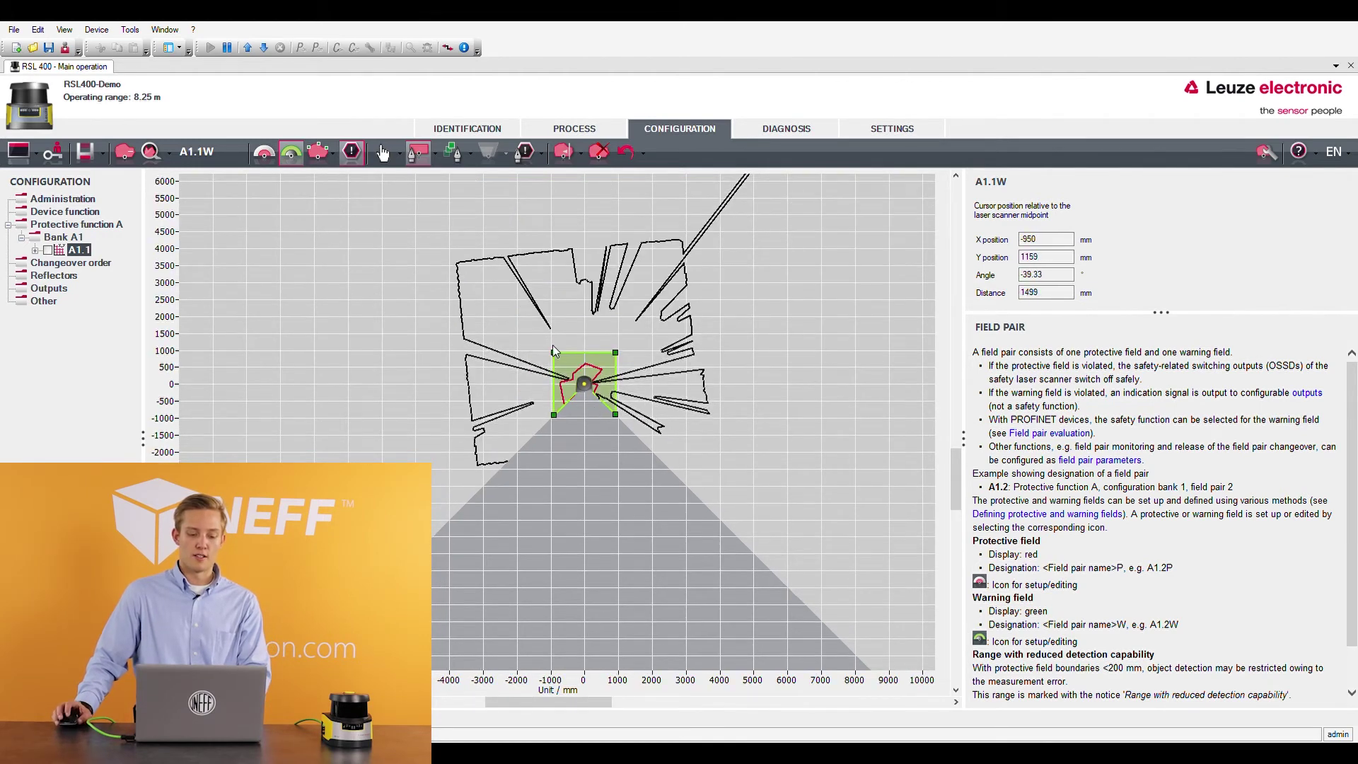
scroll(553, 343, "up", 1)
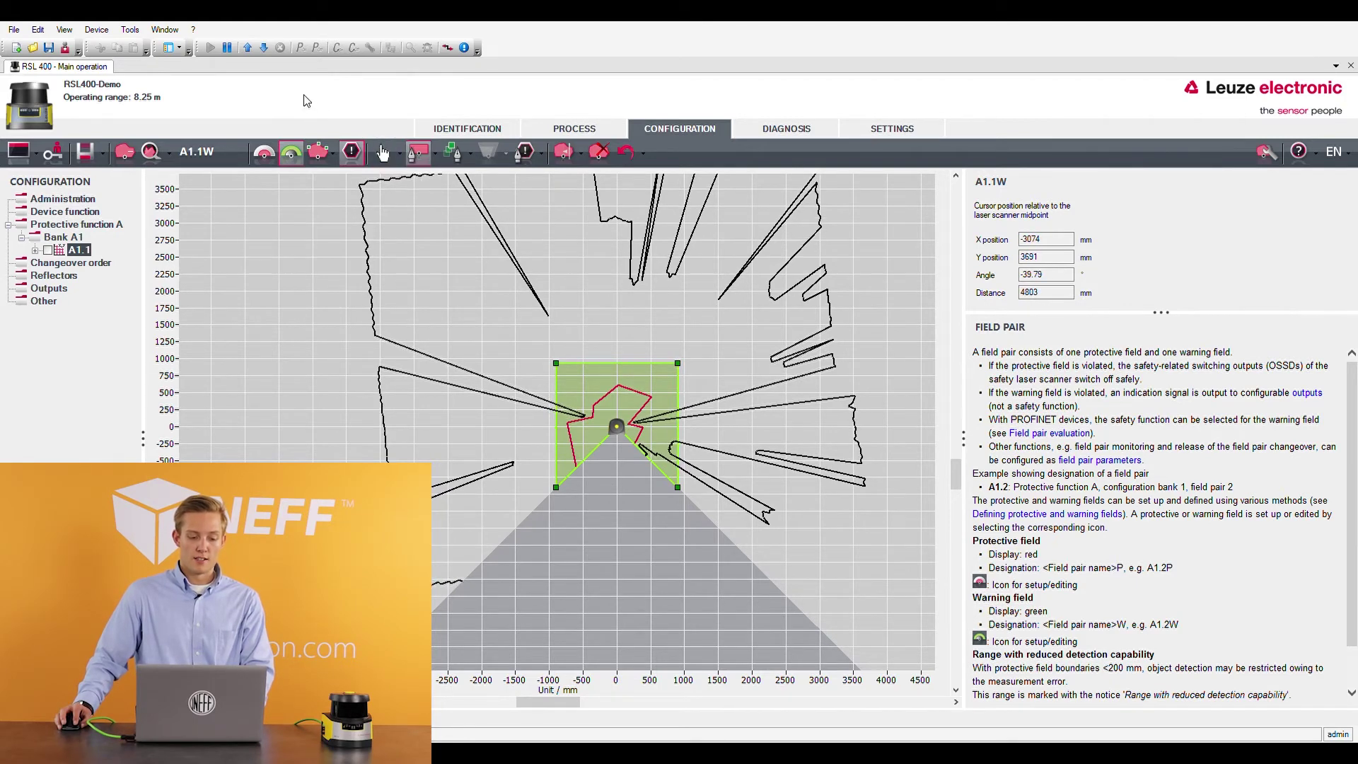
left_click(264, 48)
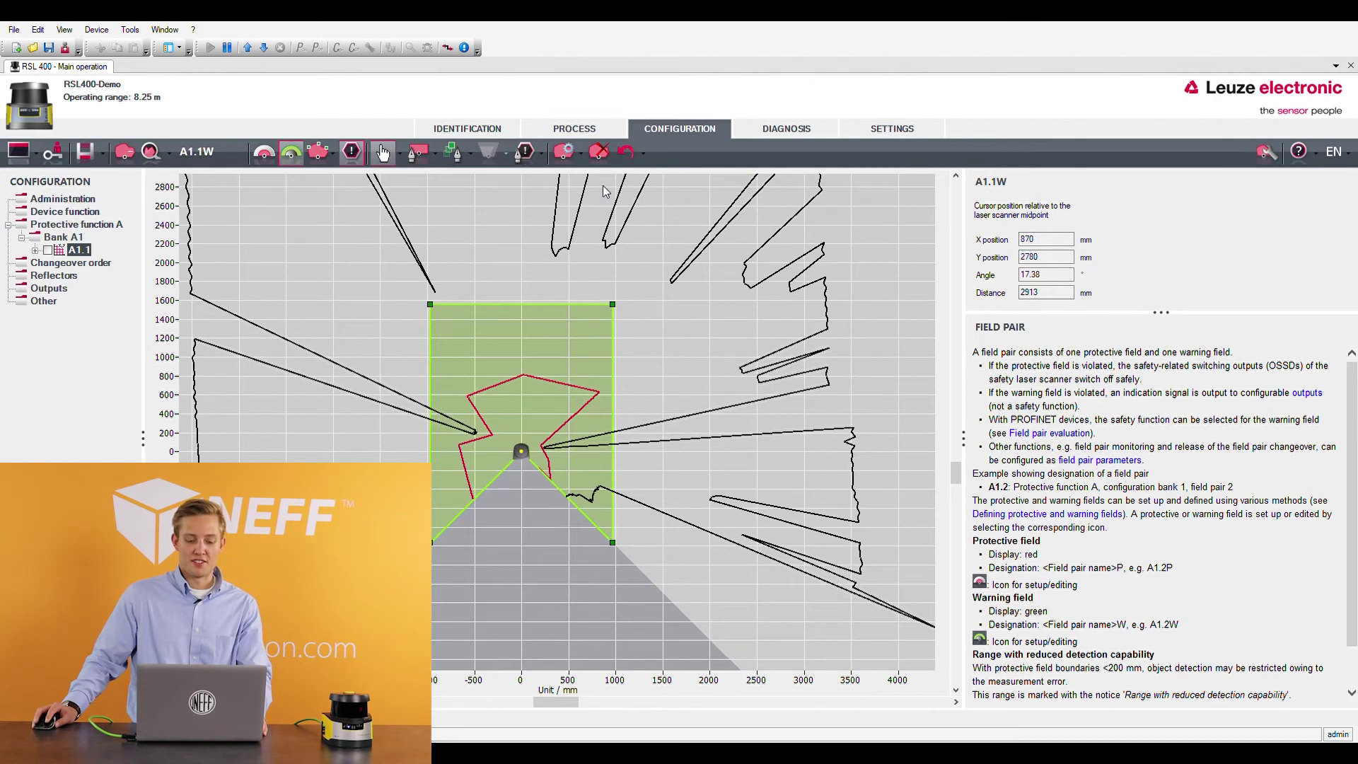
Return to the Process sensor display to check live field states after the transfer.
left_click(578, 134)
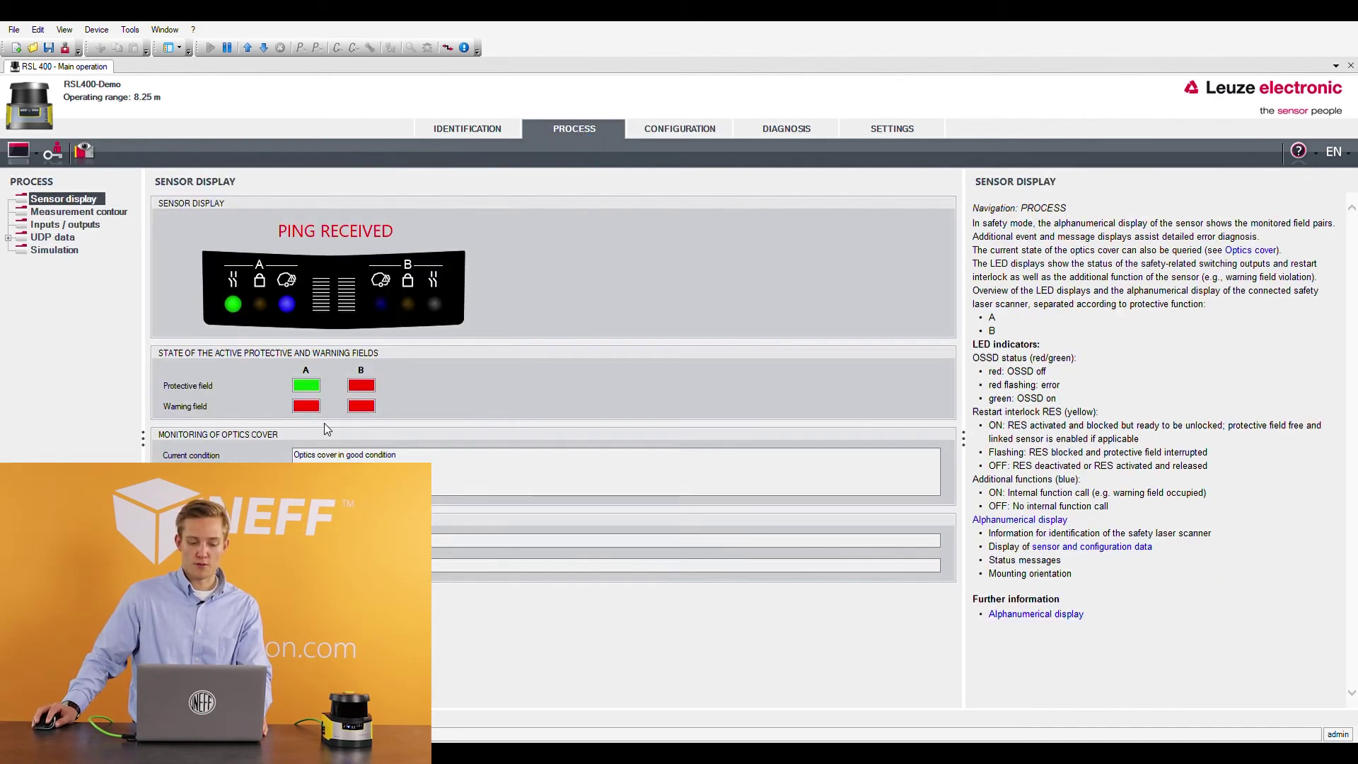
left_click(664, 133)
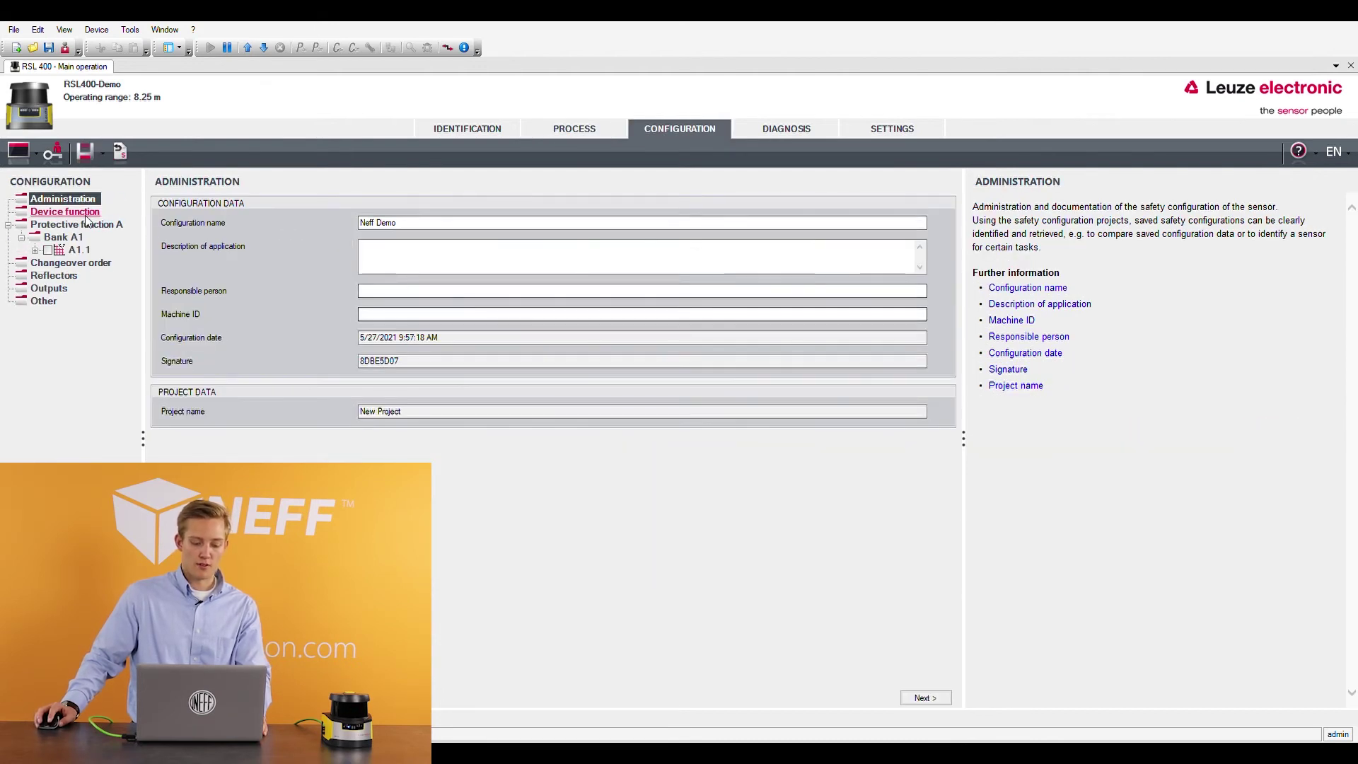
left_click(79, 250)
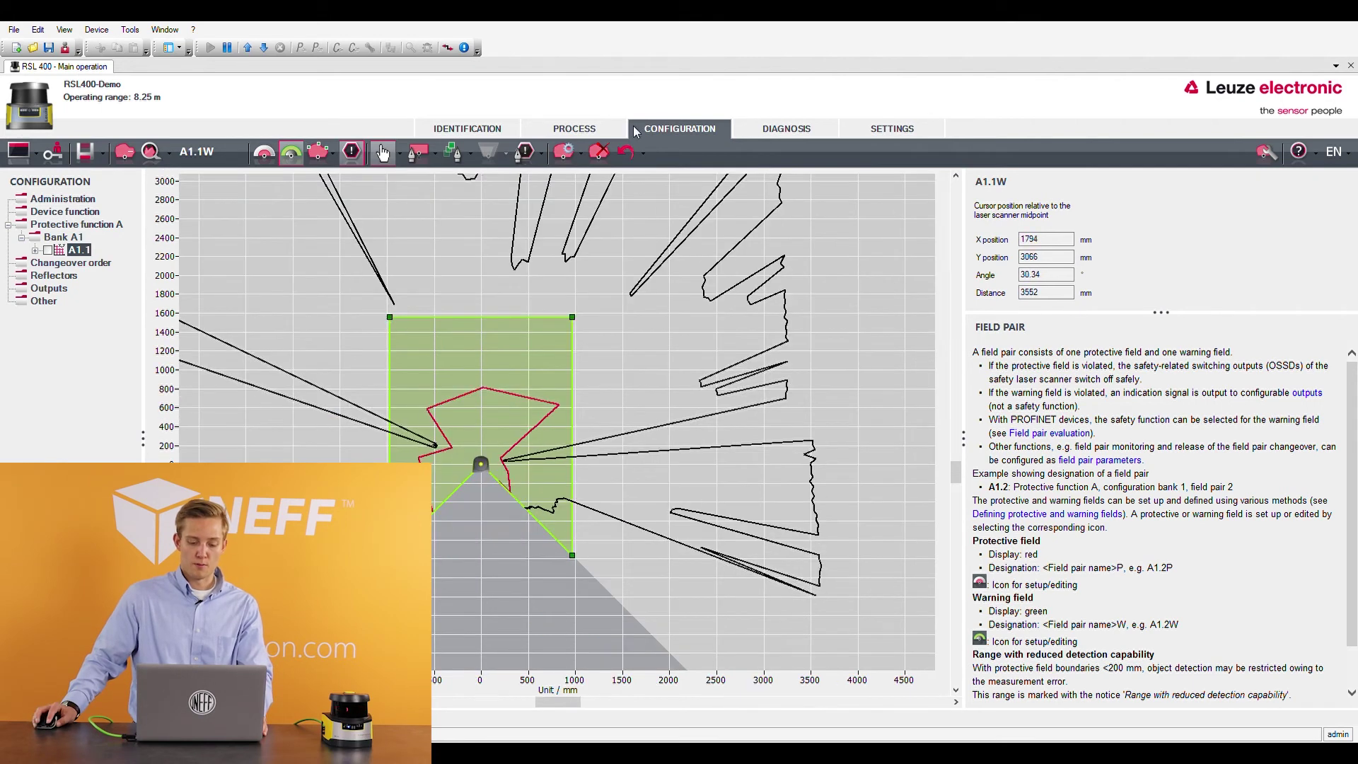
left_click(574, 129)
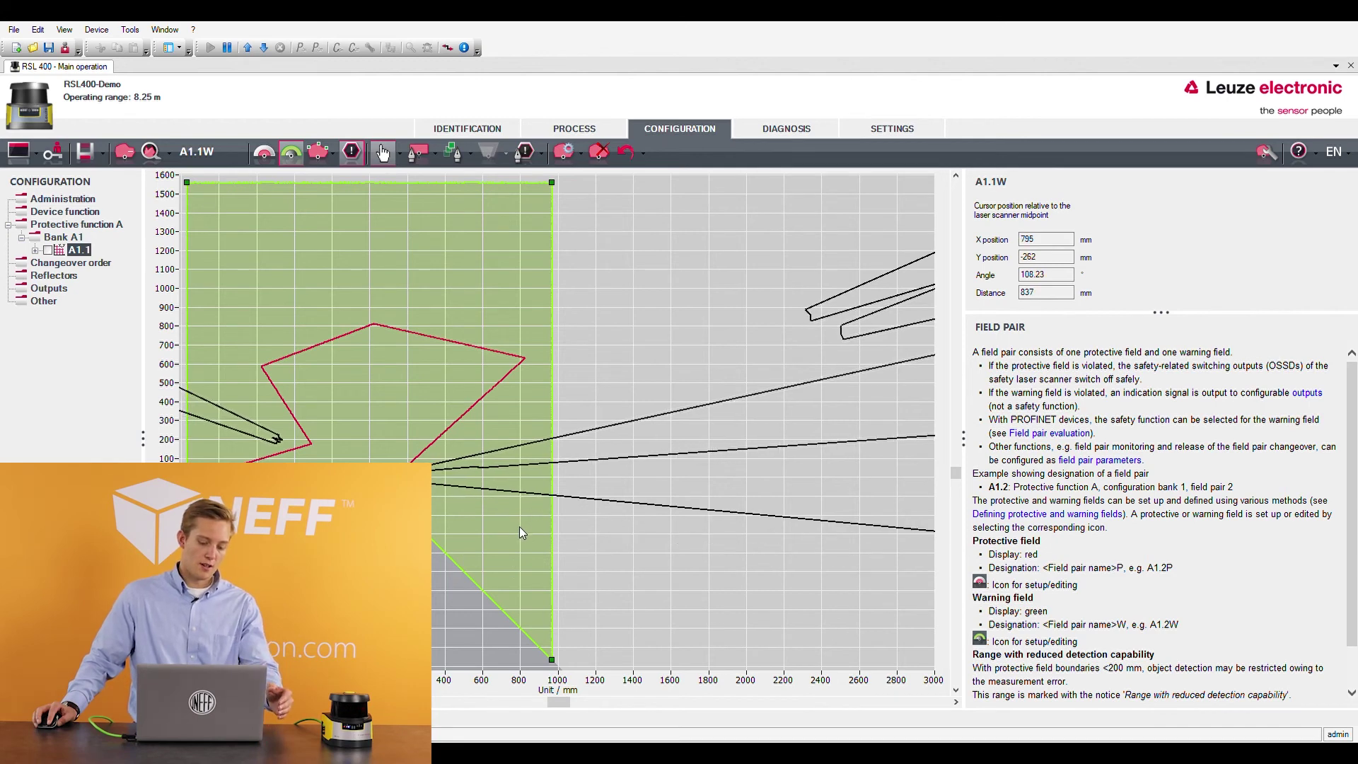
left_click(562, 139)
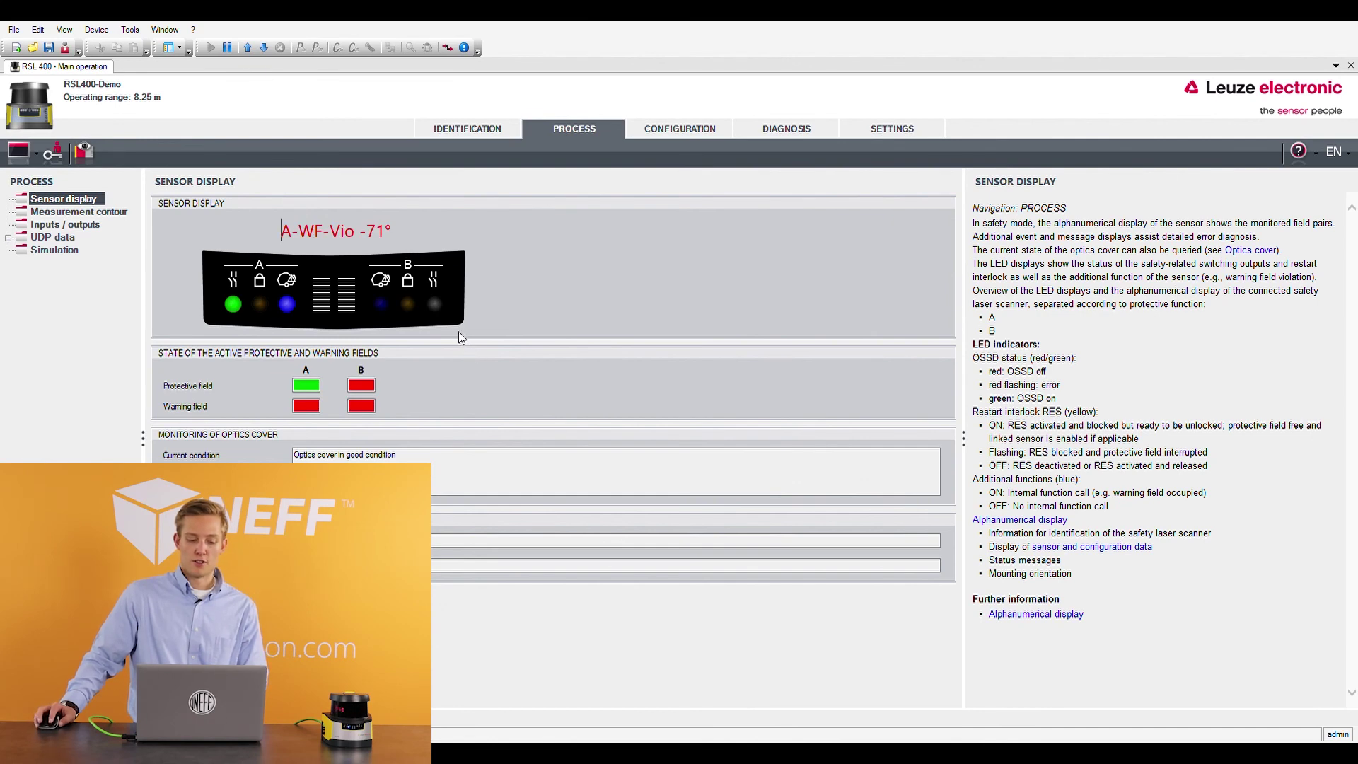
Switch to the Diagnosis view while the A-WF-Vio -71° warning field violation is reported.
left_click(85, 152)
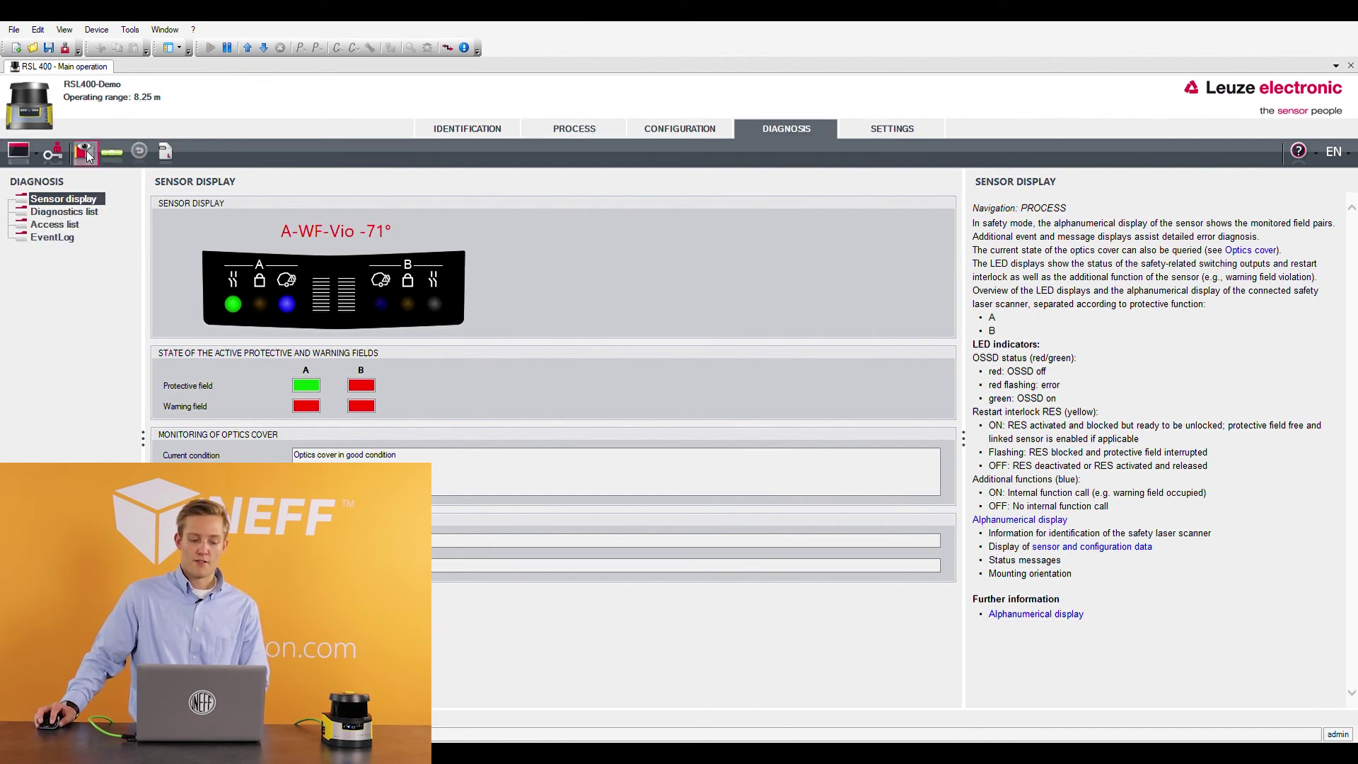